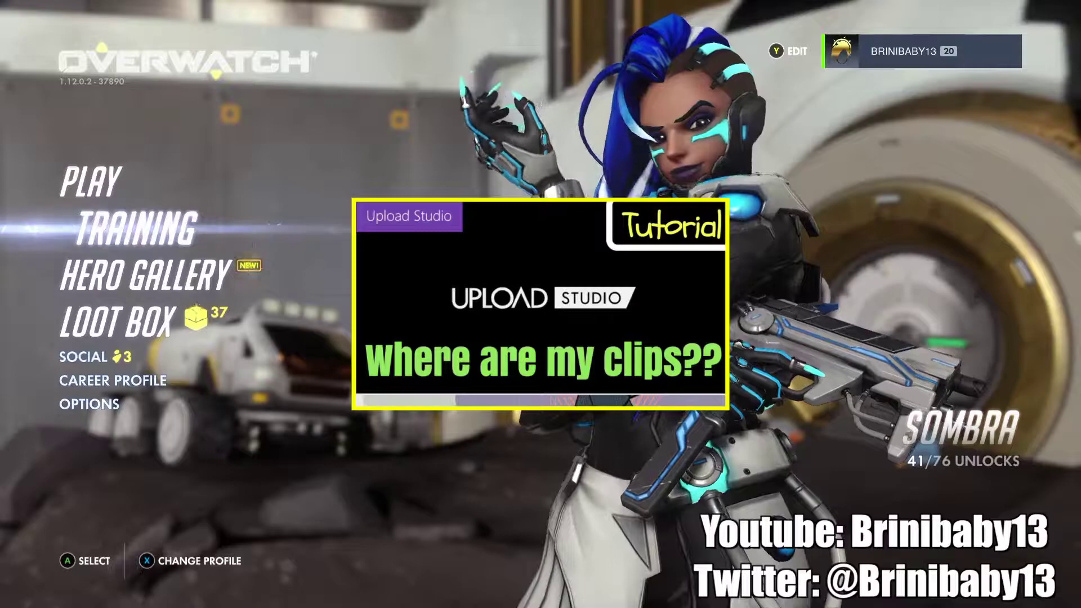
Open the Guide and launch All settings from its Settings tab.
key("Up")
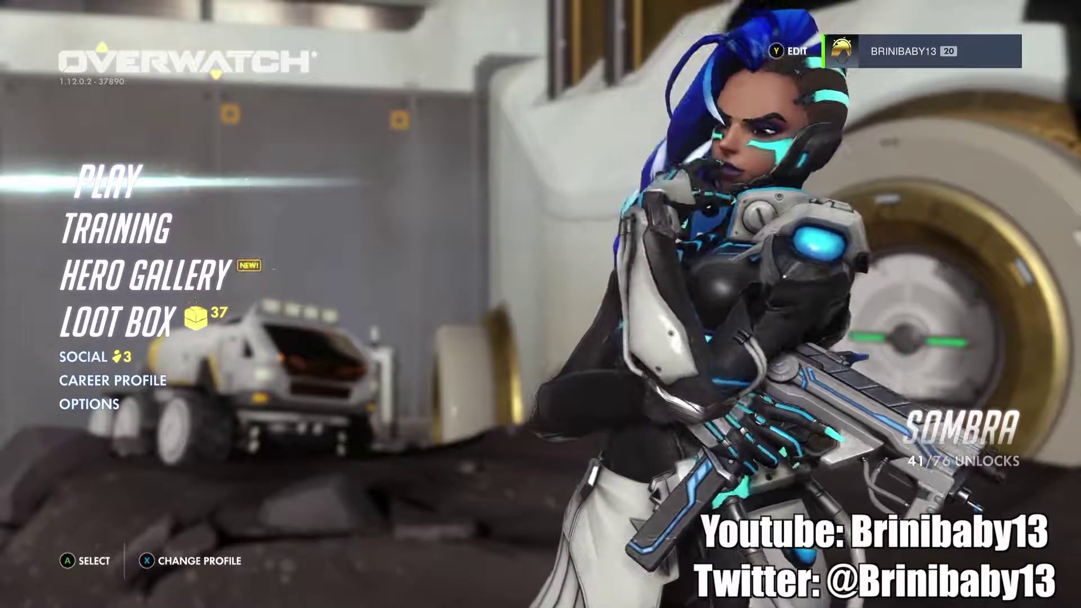
left_click(135, 229)
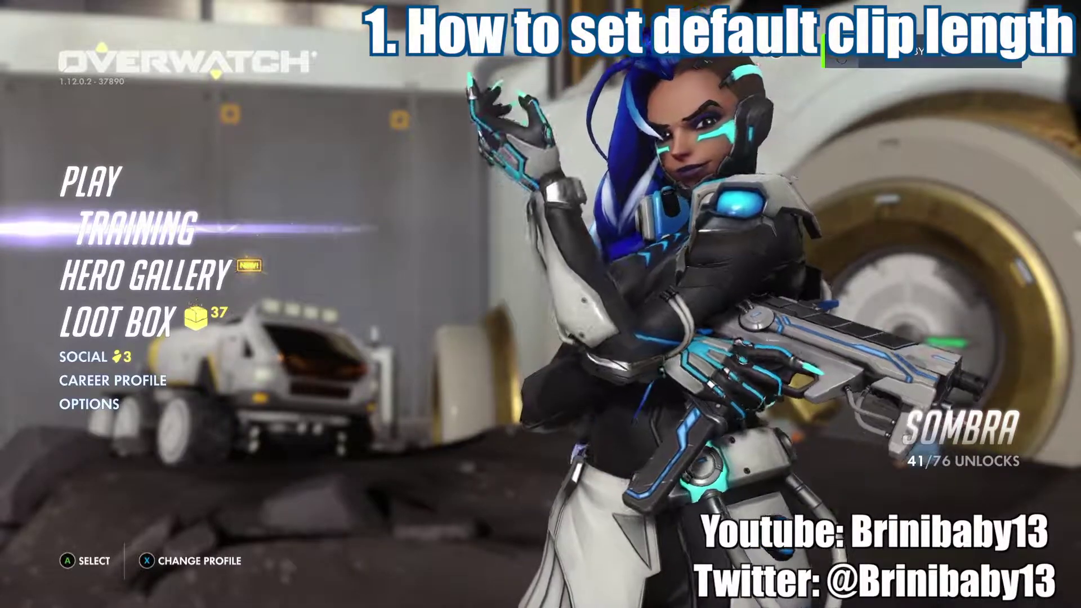
key("super")
key("Escape")
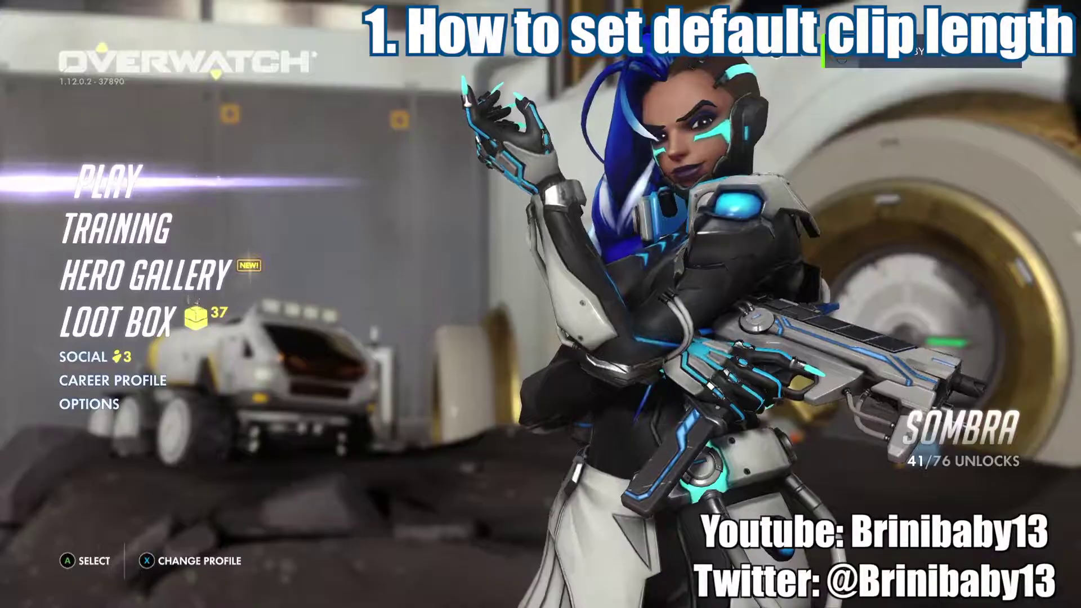
key("super")
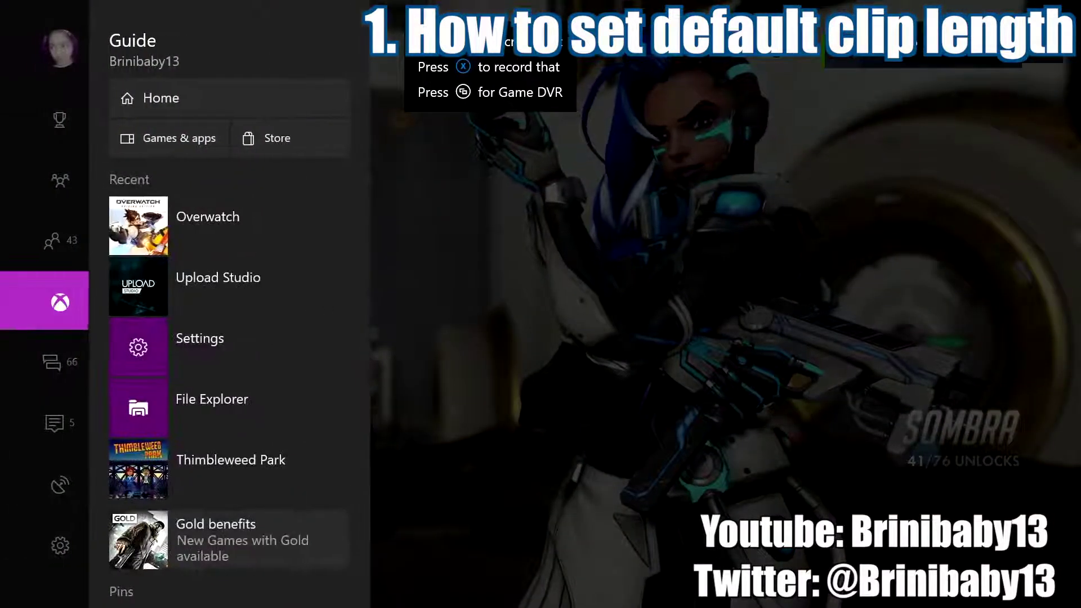
key("Right")
key("Right")
key("Right")
key("Right")
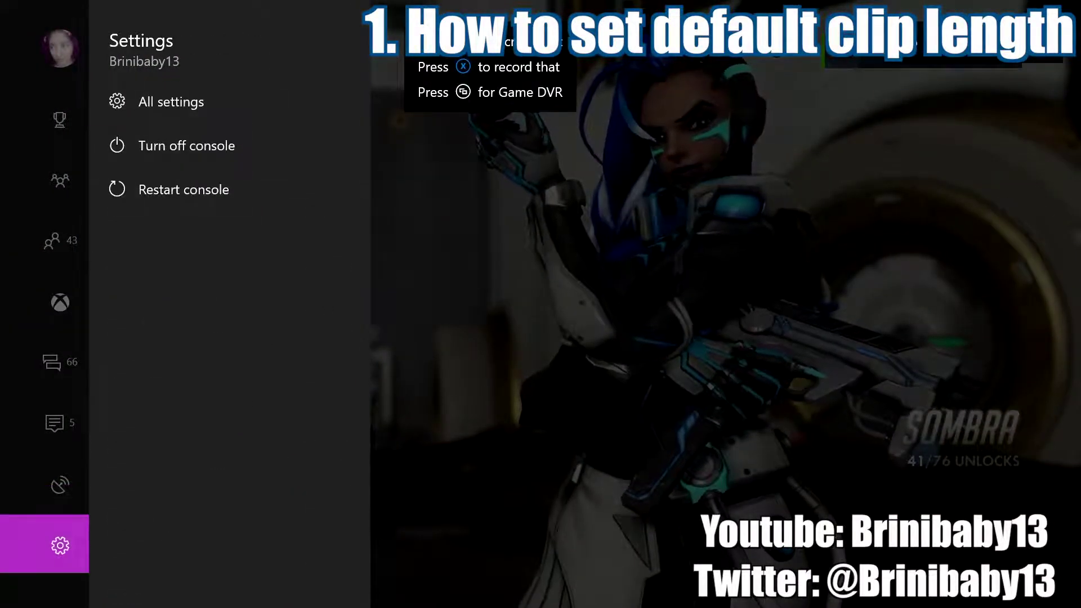
key("Down")
key("Return")
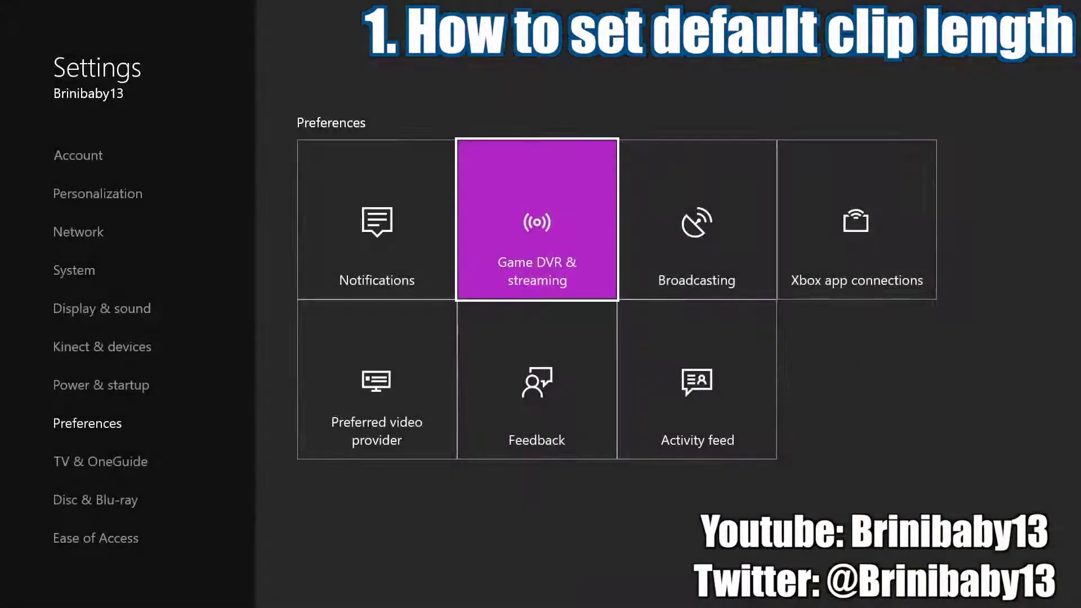
Go to Preferences and open the Game DVR & streaming settings.
key("Left")
key("Left")
key("Up")
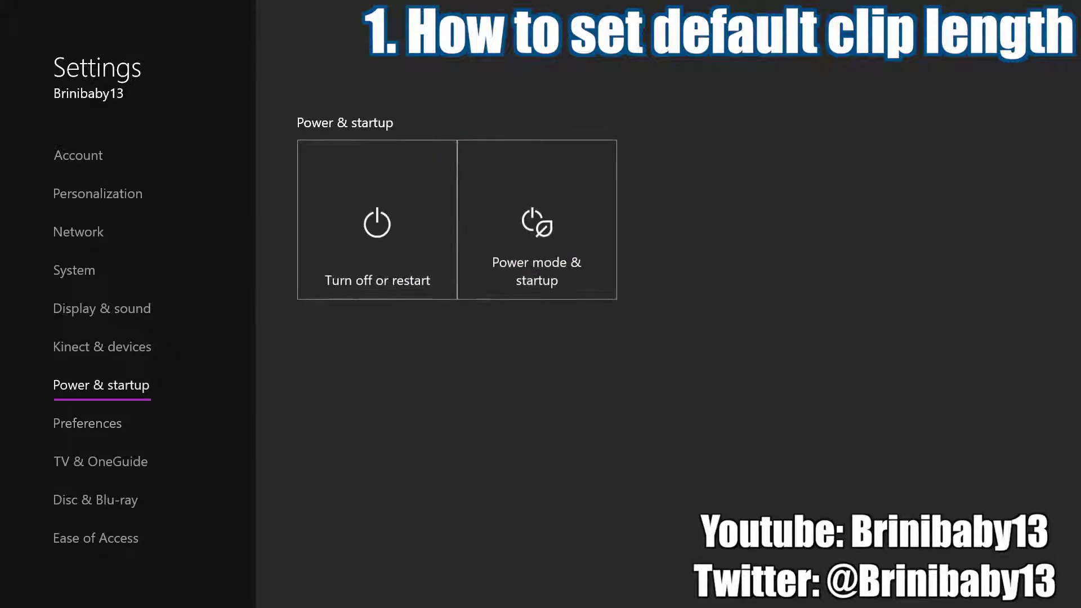
key("Down")
key("Right")
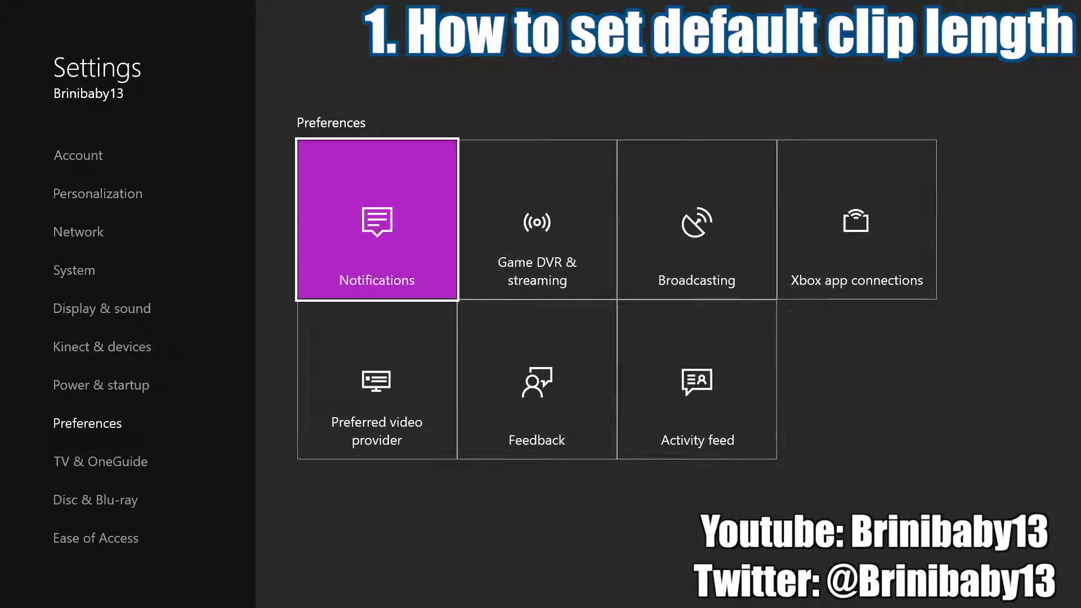
key("Right")
key("Return")
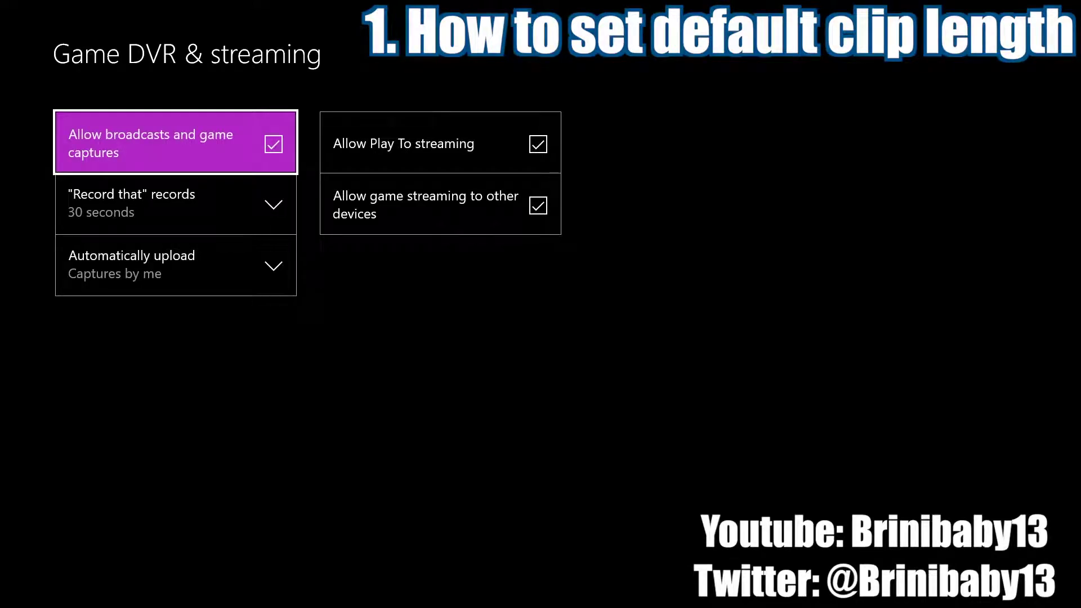
Browse the 'Record that' clip lengths, keeping clips at 30 seconds.
key("Down")
key("Return")
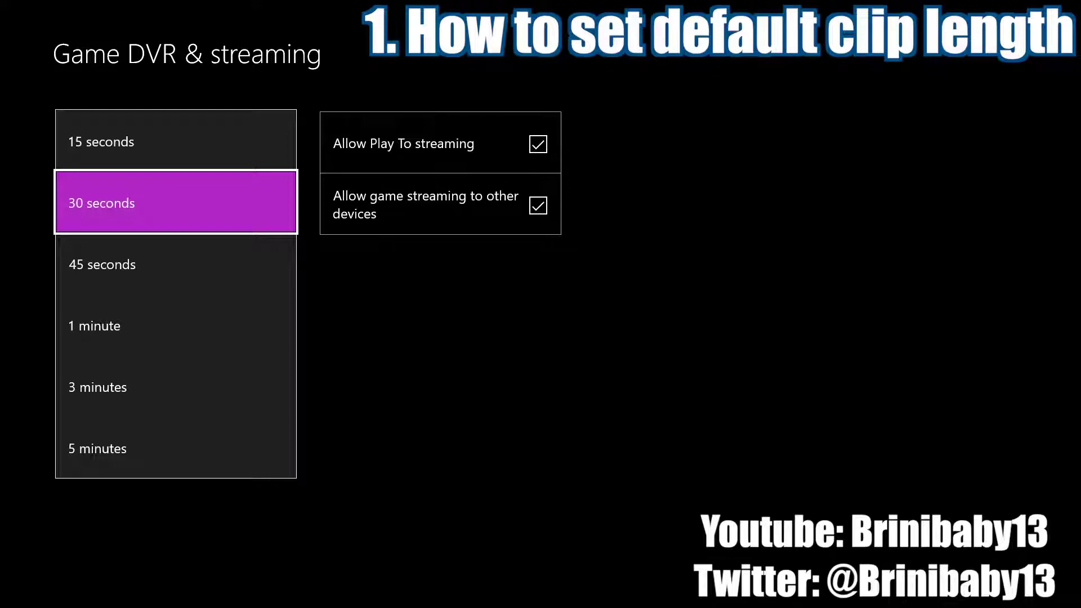
key("Up")
key("Down")
key("Down")
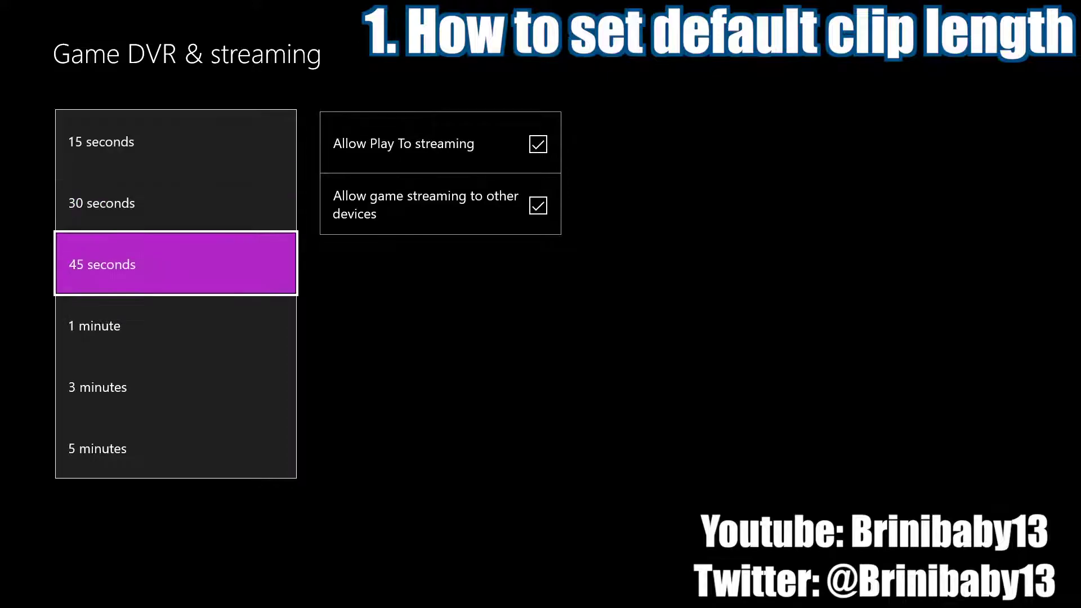
key("Down")
key("Down")
key("Down")
key("Up")
key("Up")
key("Up")
key("Up")
key("Escape")
key("Down")
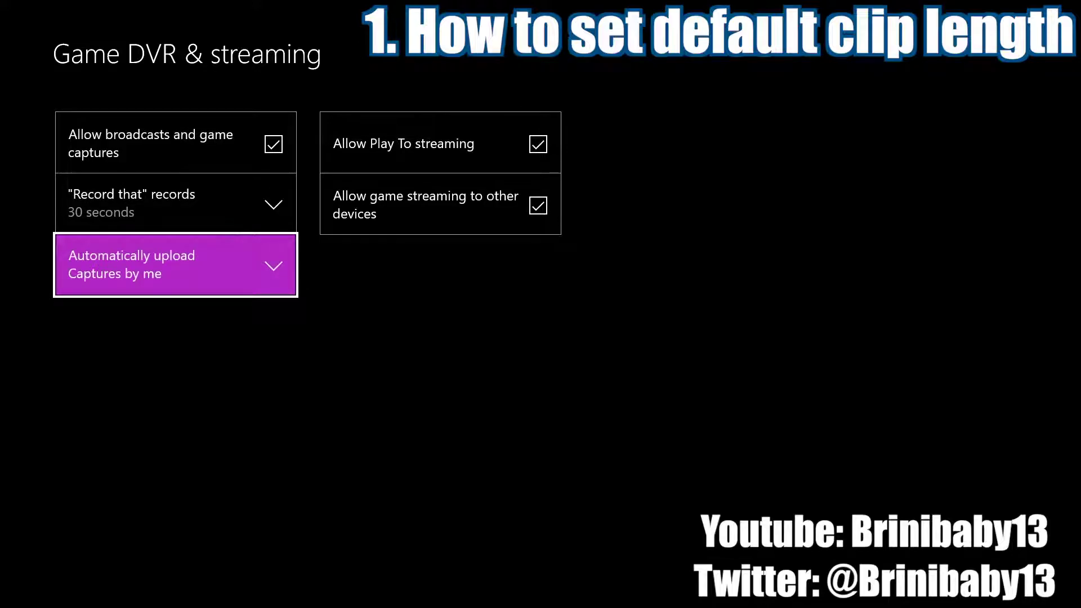
Browse the Automatically upload options, moving down to Don't upload.
key("Return")
key("Down")
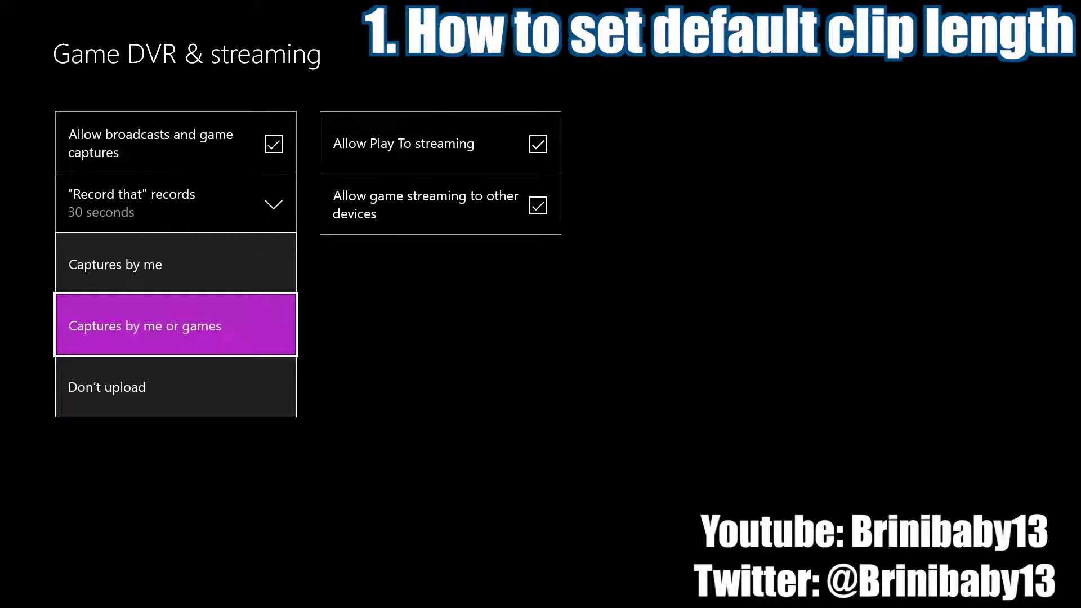
key("Down")
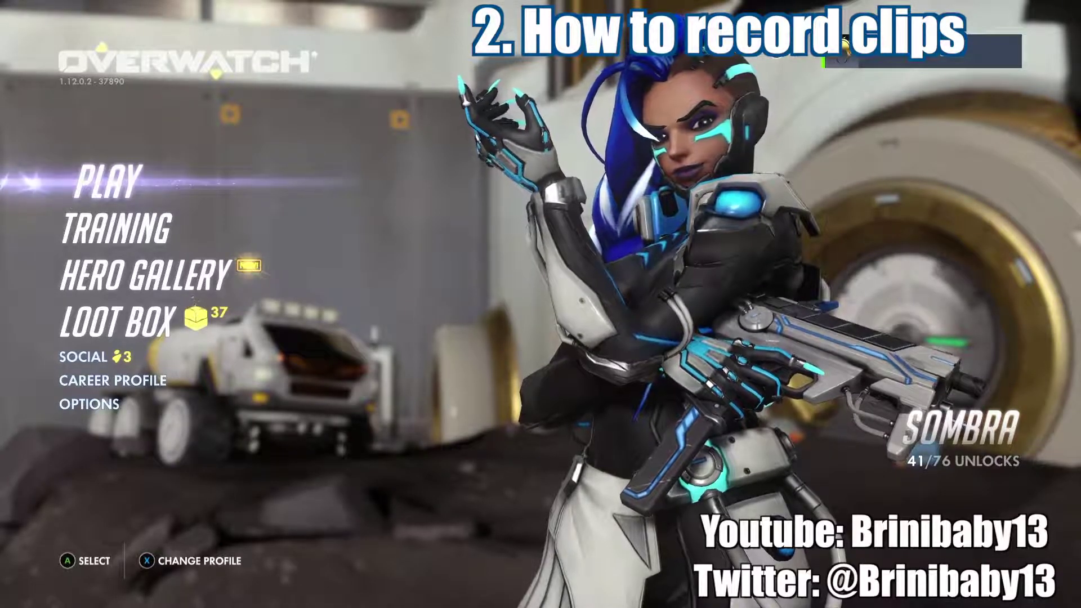
Bring up the Xbox Guide over Overwatch's main menu with the Game DVR options.
key("super")
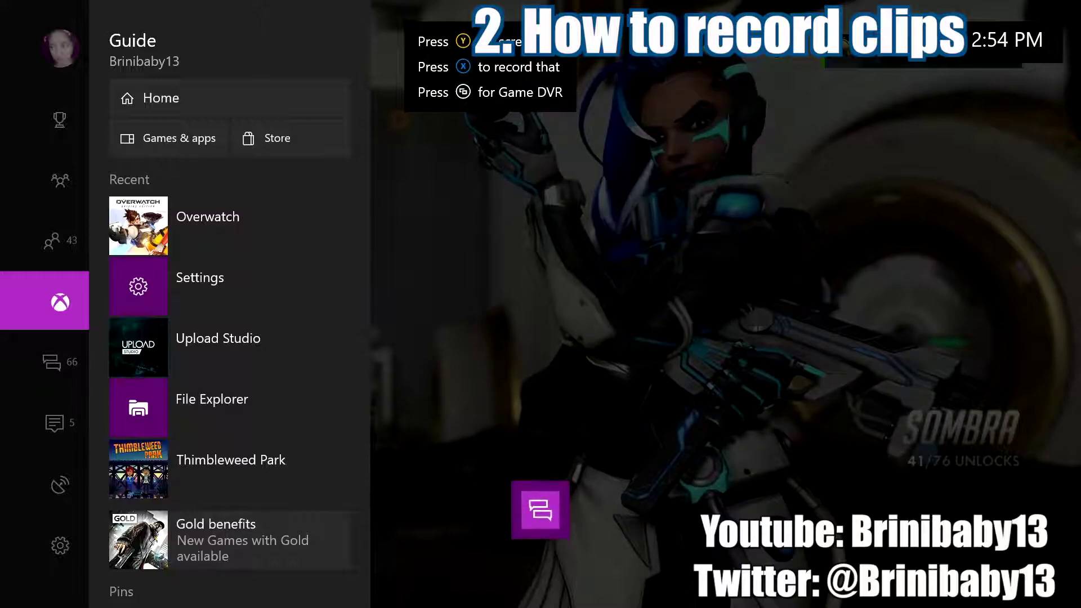
Open the Game DVR menu and browse its record-last lengths down to Manage captures.
key("Menu")
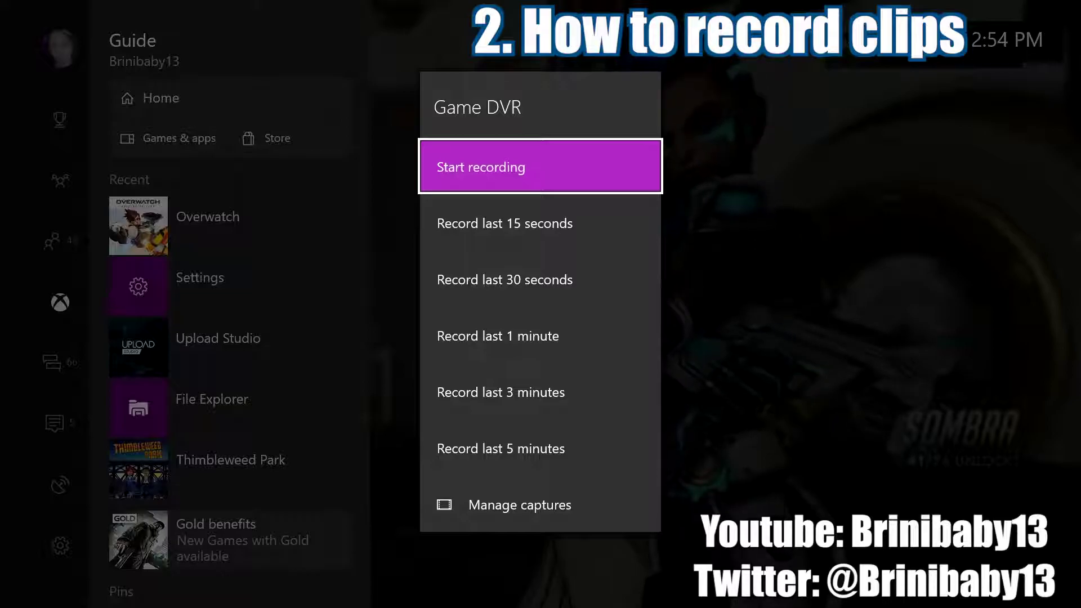
key("Down")
key("Down")
key("Up")
key("Up")
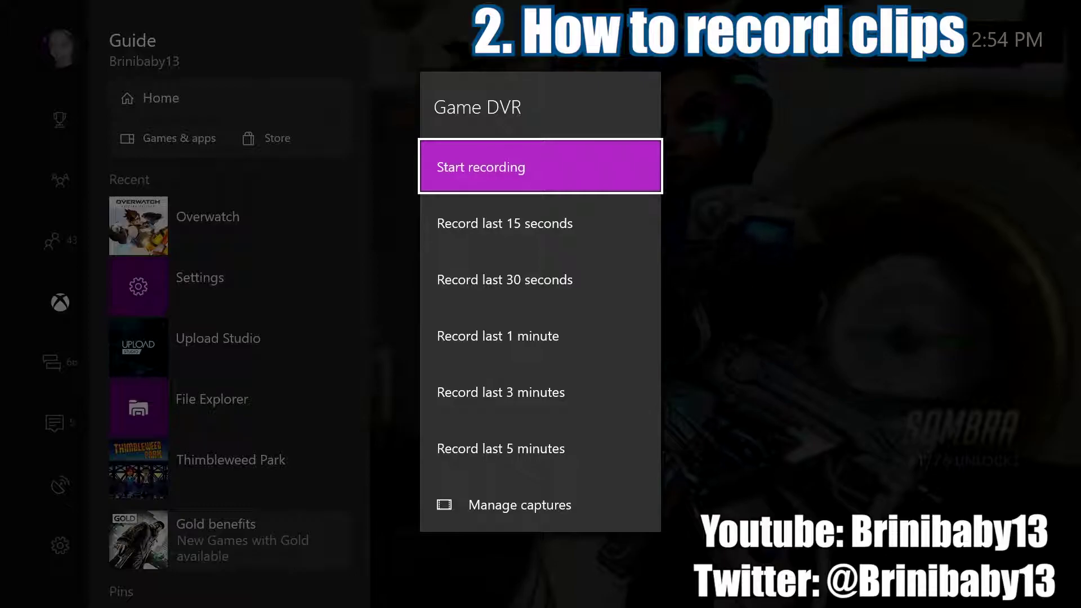
key("Down")
key("Down")
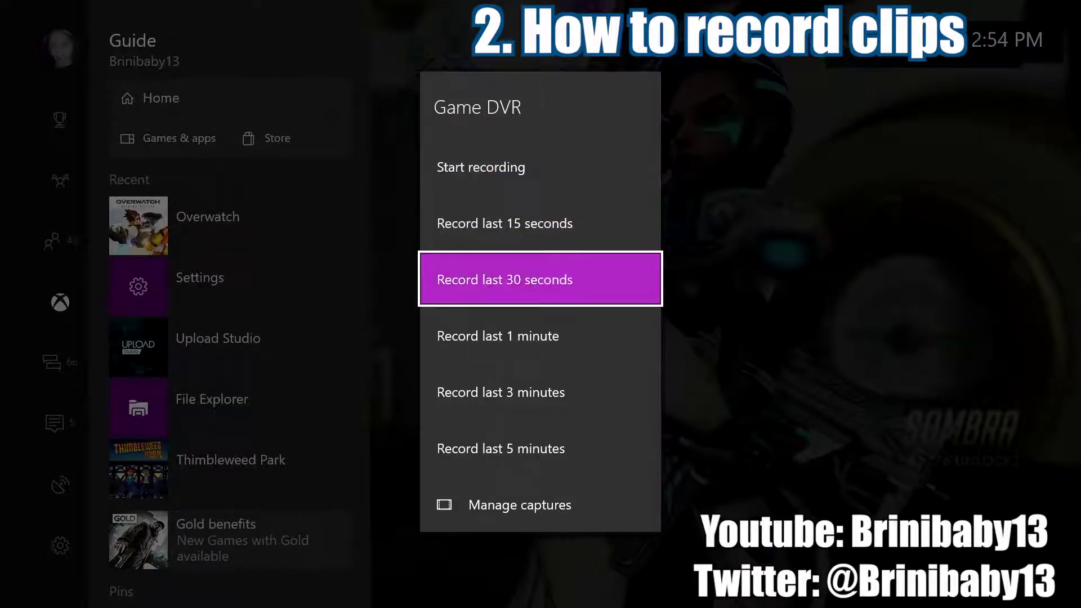
key("Up")
key("Down")
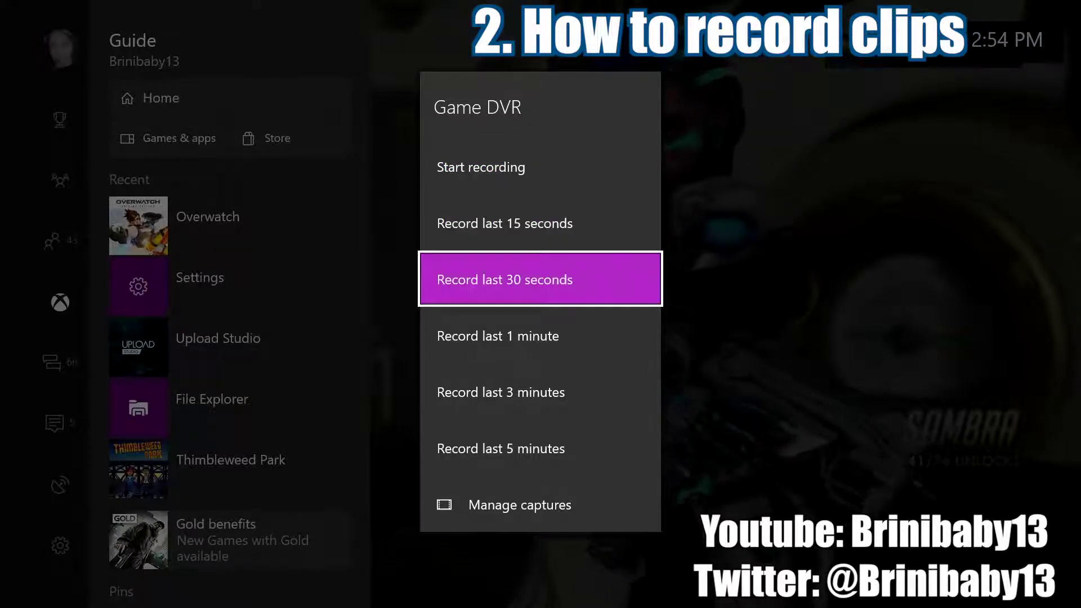
key("Down")
key("Down")
key("Down")
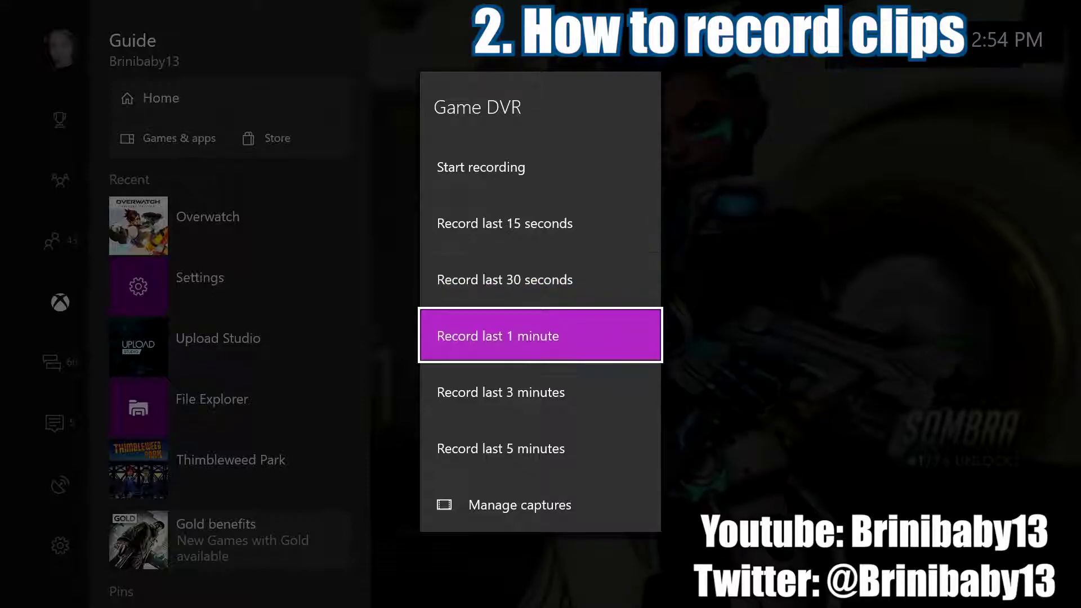
key("Down")
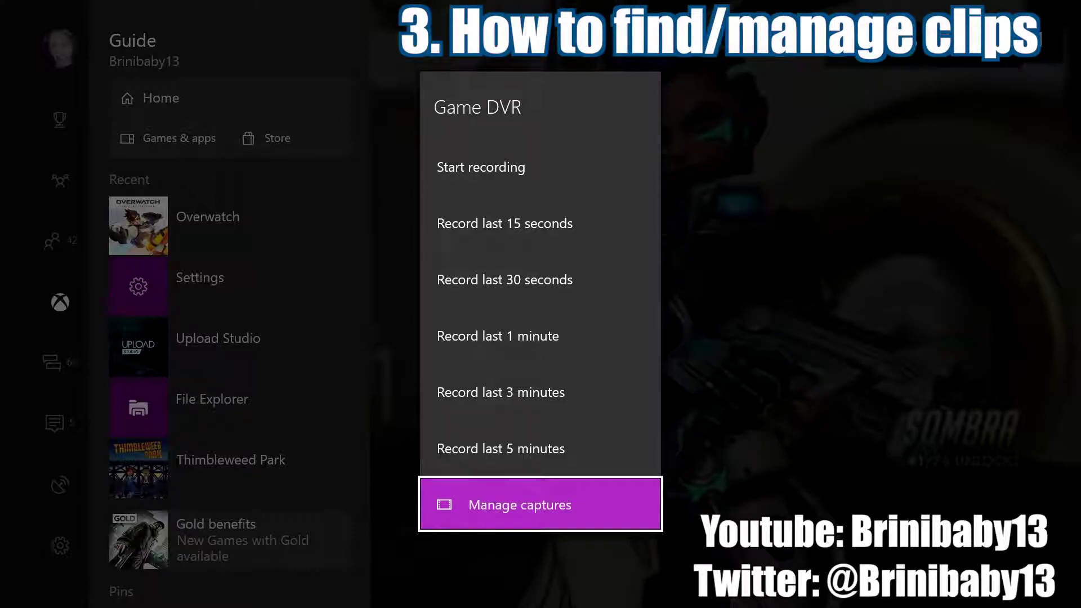
Open Manage captures and show the Overwatch clips as a list.
key("Return")
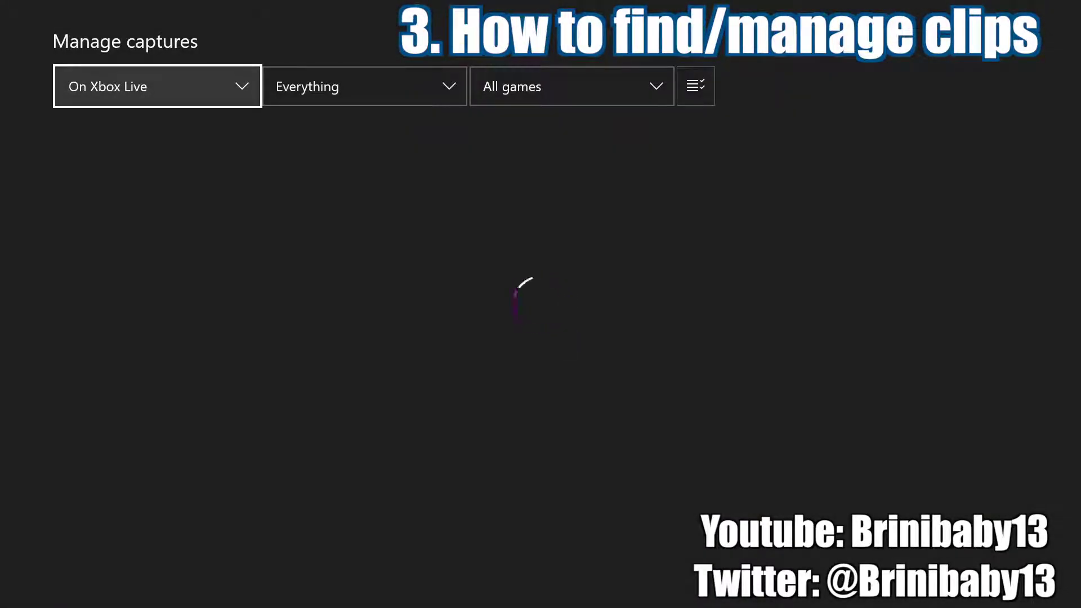
key("Down")
key("Up")
key("Right")
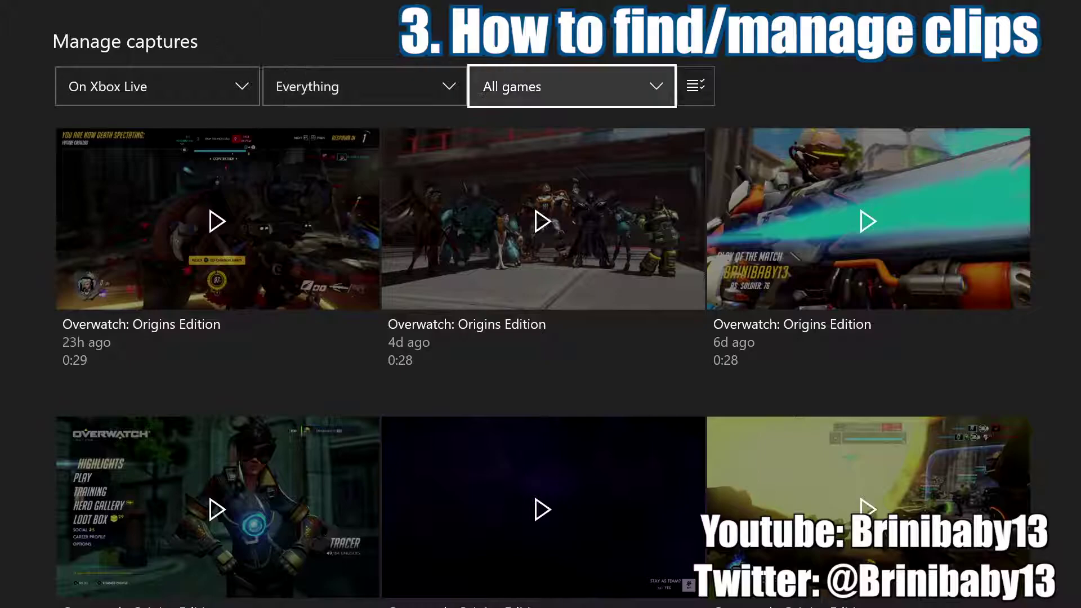
key("Right")
key("Return")
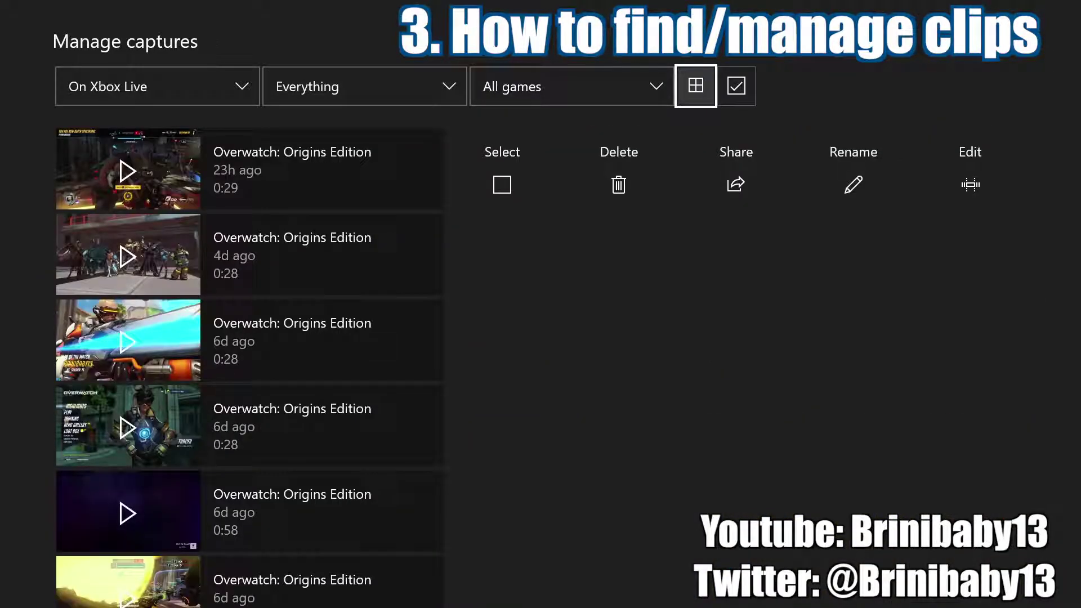
key("Down")
key("Left")
key("Left")
key("Left")
Change the capture source filter to On this Xbox.
key("Up")
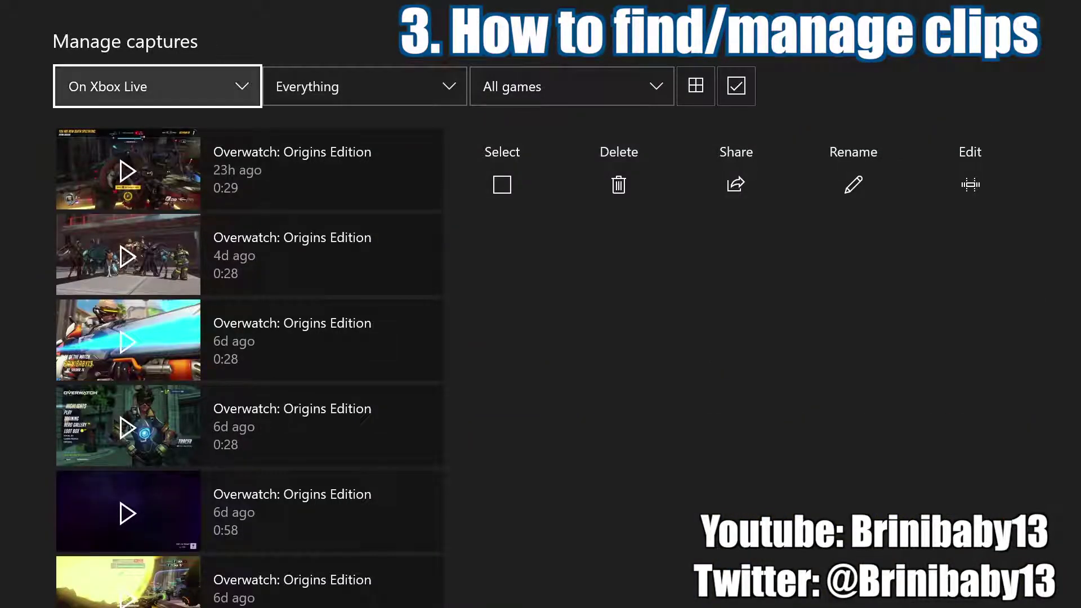
key("Return")
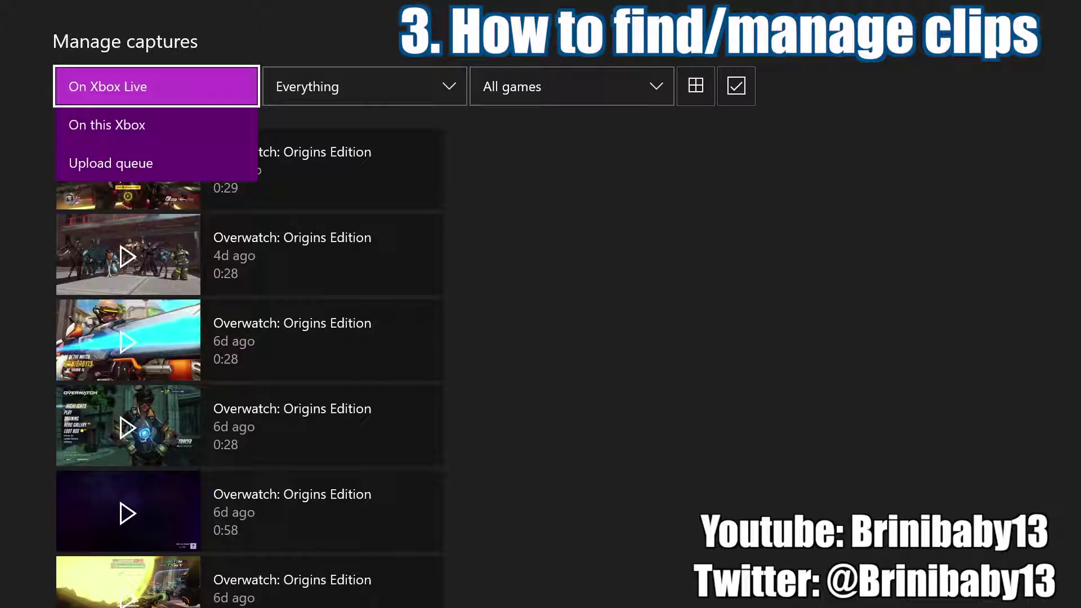
key("Escape")
key("Down")
key("Up")
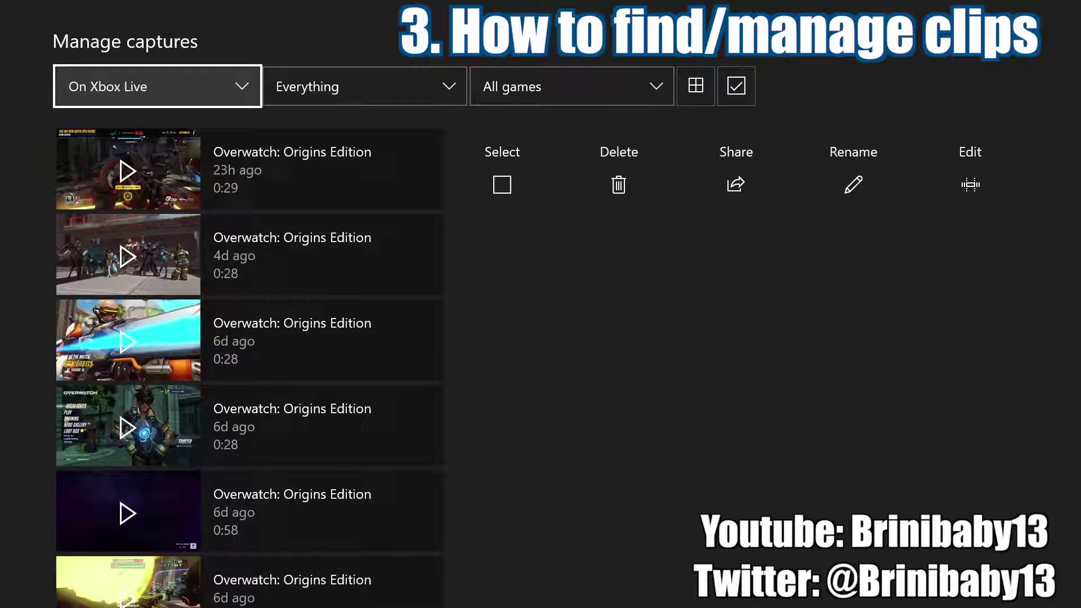
key("Return")
key("Down")
key("Return")
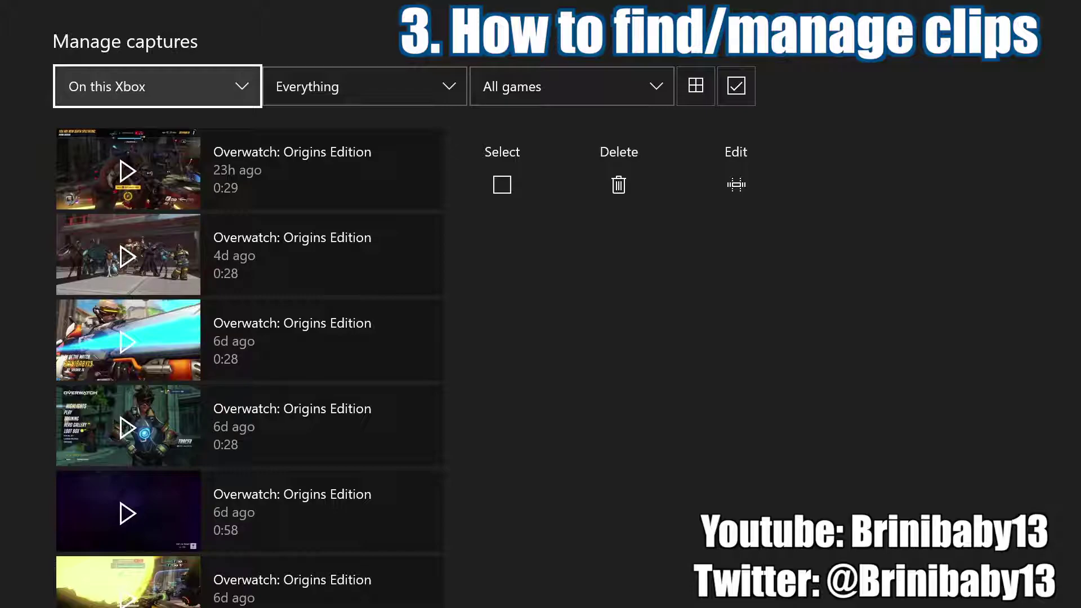
Switch the capture source to the empty Upload queue, then return to the Guide.
key("Down")
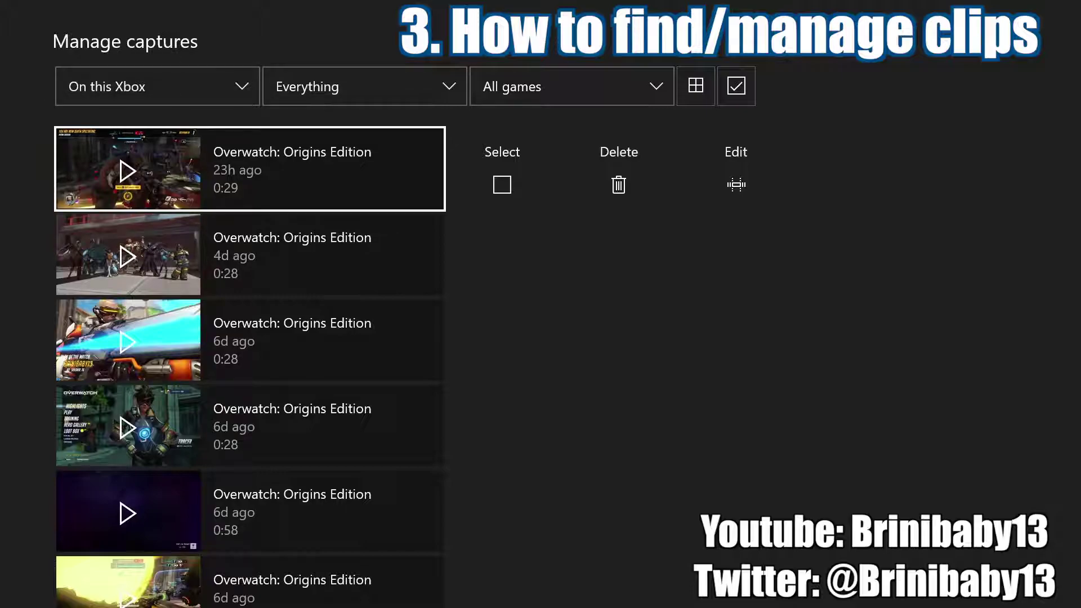
key("Up")
key("Down")
key("Down")
key("Up")
key("Up")
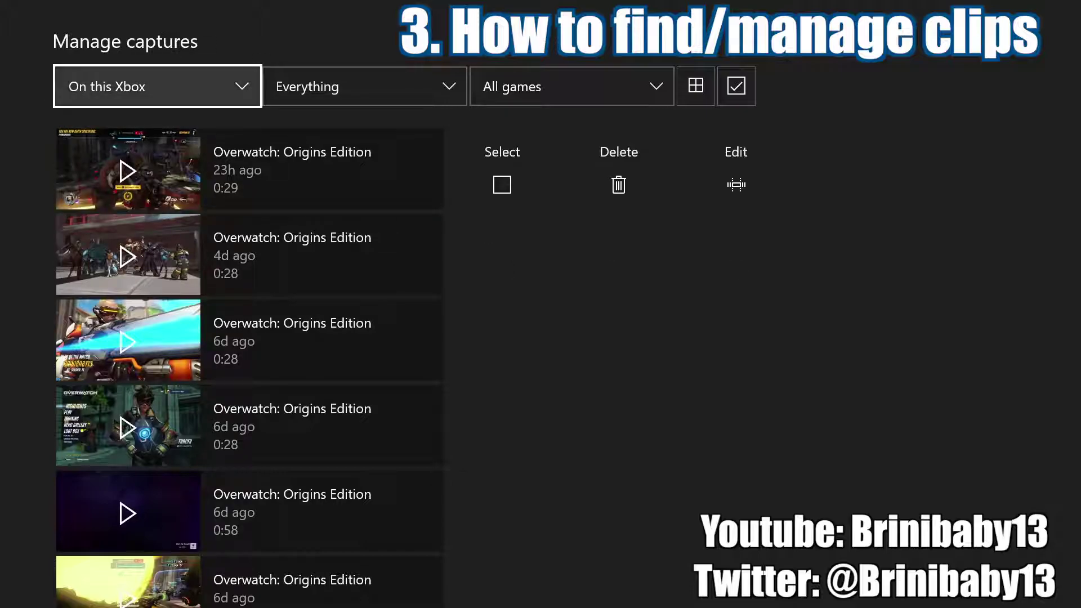
key("Return")
key("Down")
key("Return")
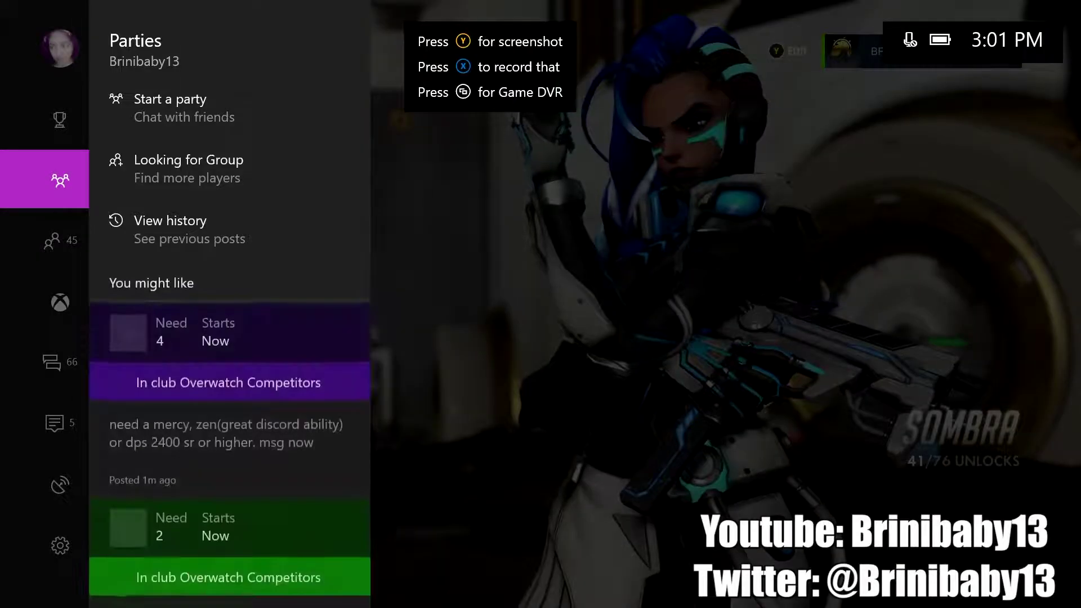
key("Down")
key("Down")
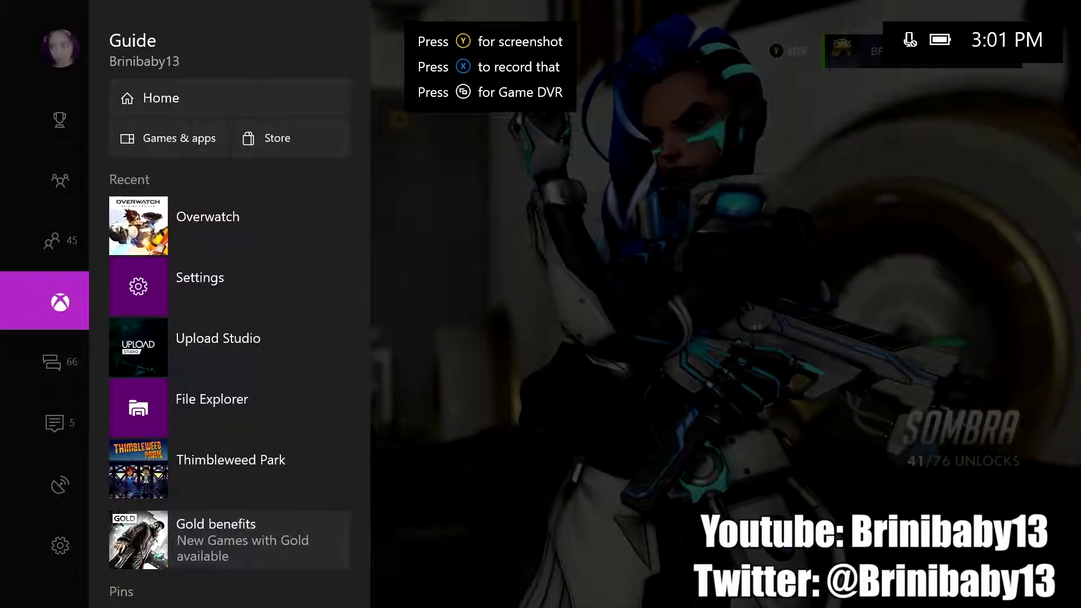
Launch Upload Studio from the Apps list in Games & apps.
key("Right")
key("Down")
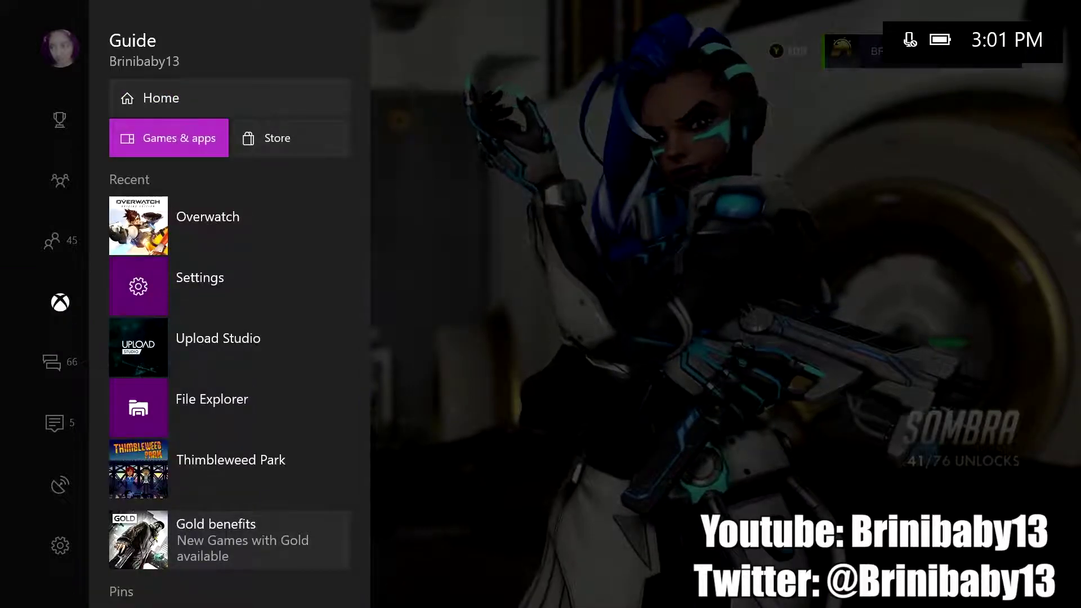
key("Return")
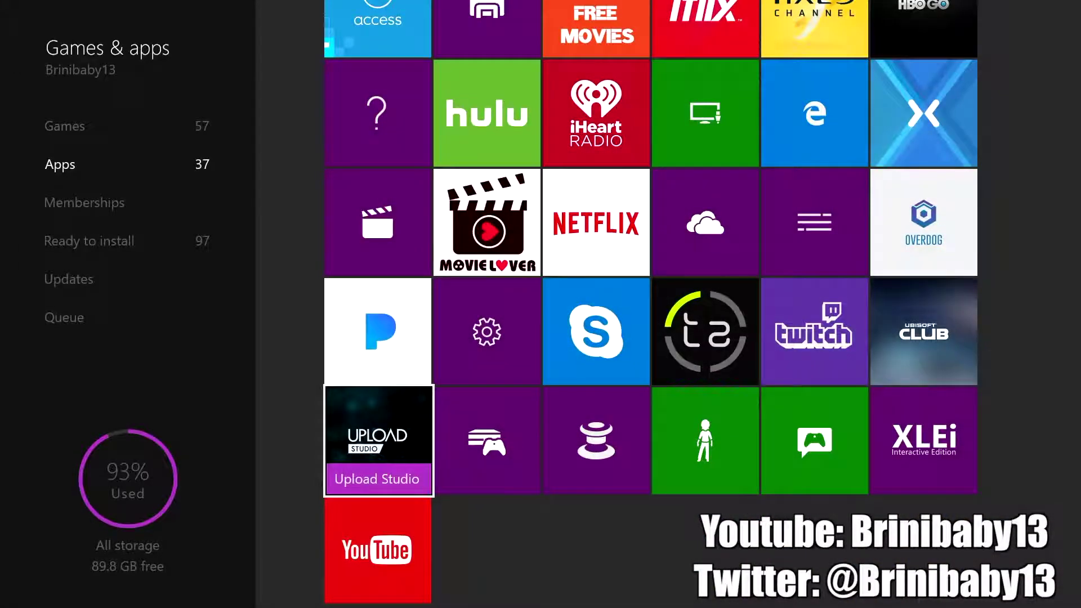
key("Right")
key("Left")
key("Return")
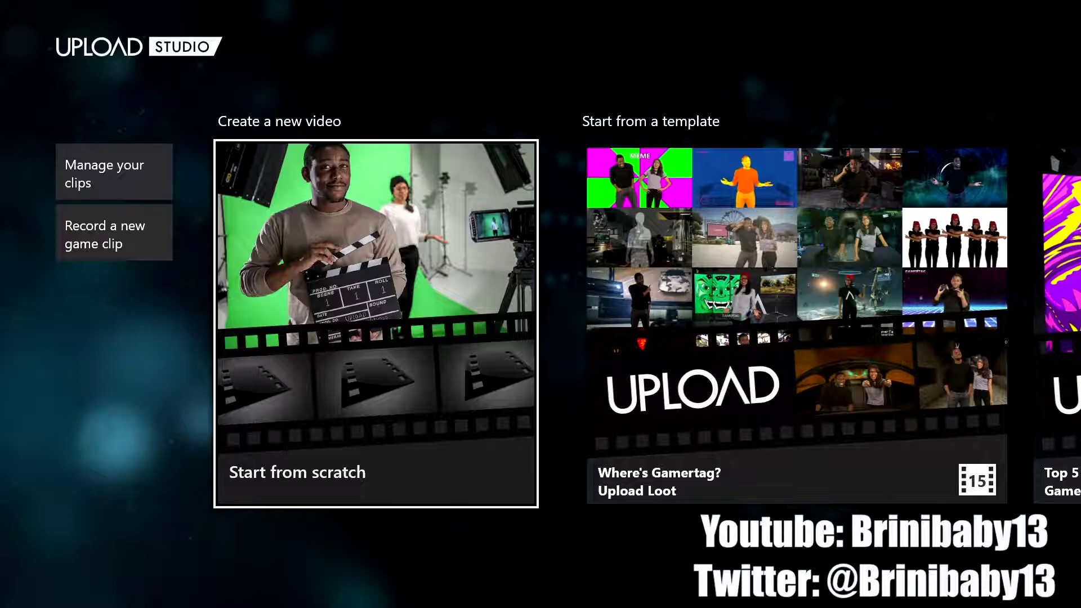
Browse Upload Studio's Where's Gamertag template, Manage clips, record-clip and new-video options.
key("Right")
key("Left")
key("Left")
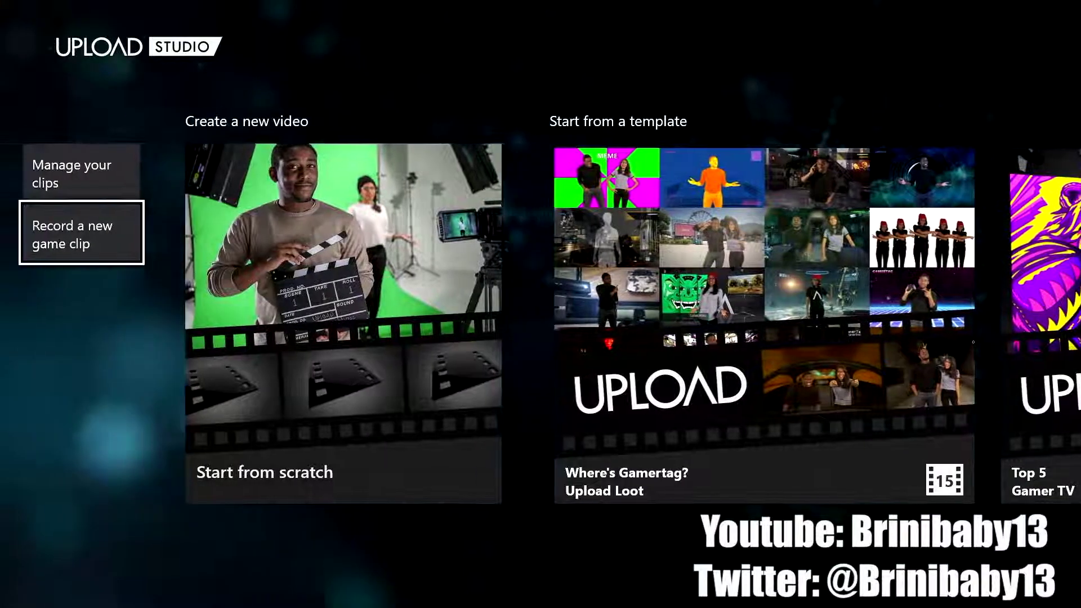
key("Up")
key("Down")
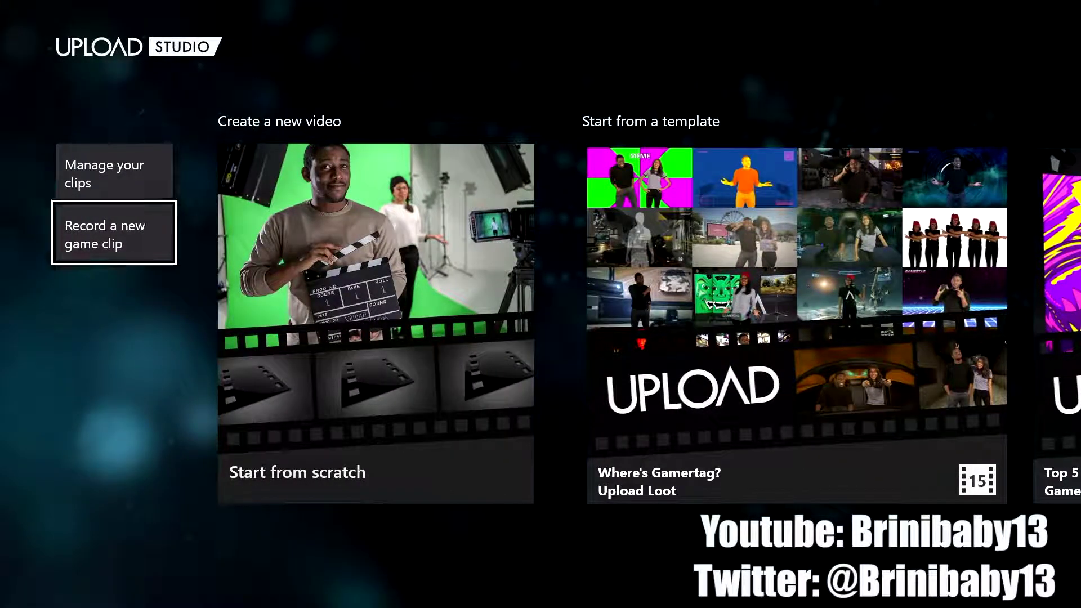
key("Right")
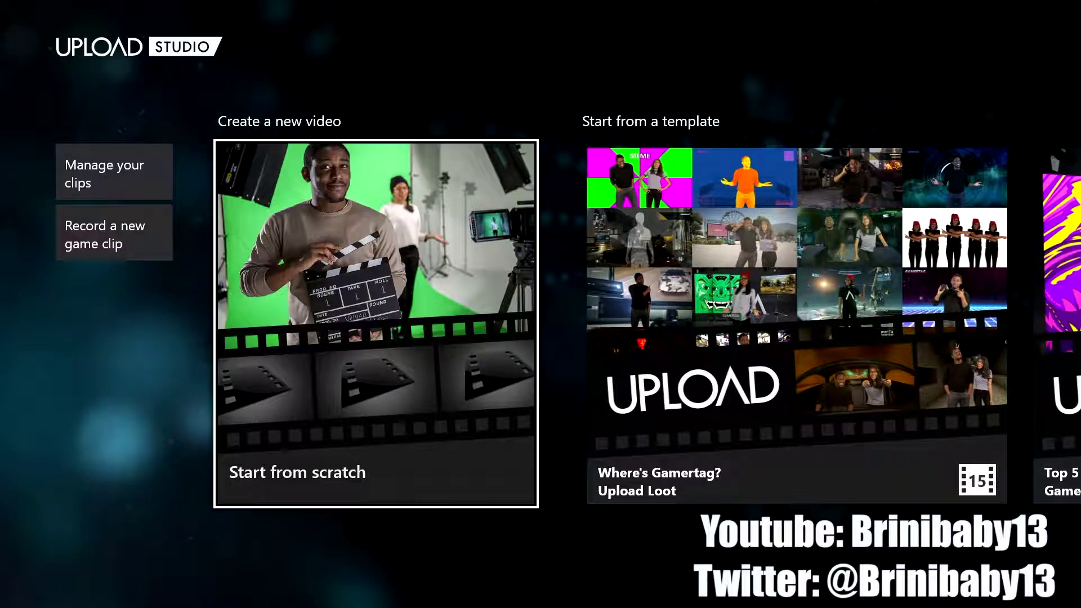